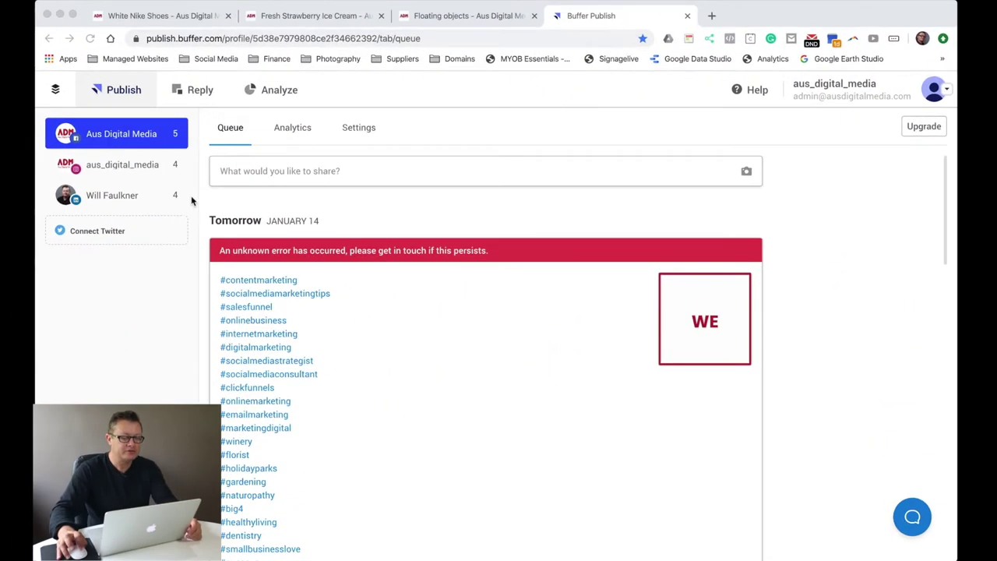
# Review the Aus Digital Media Facebook queue and view the blank post editor for the February 4, 11:00 AM slot
pyautogui.scroll(1, 197, 208)
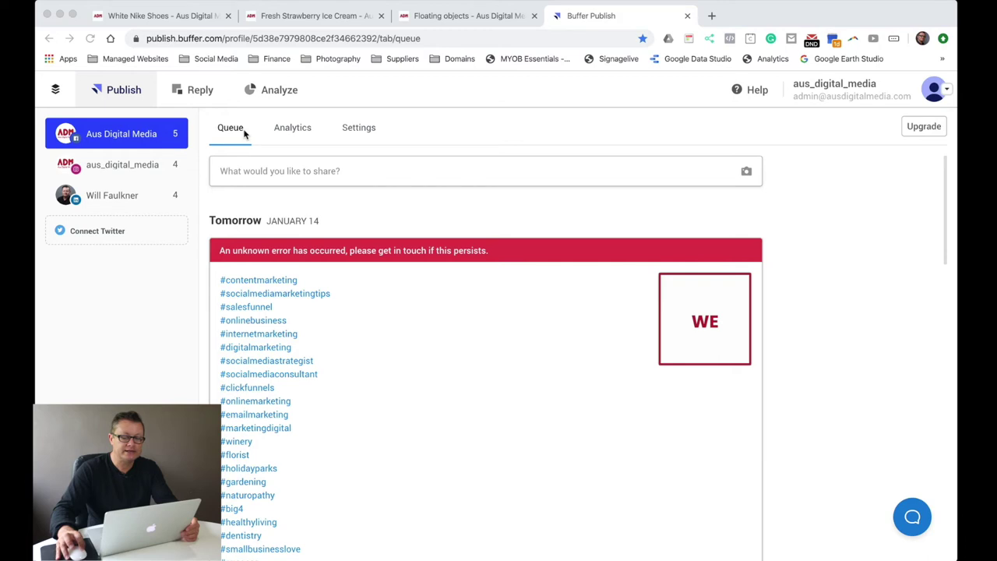
pyautogui.scroll(-20, 352, 191)
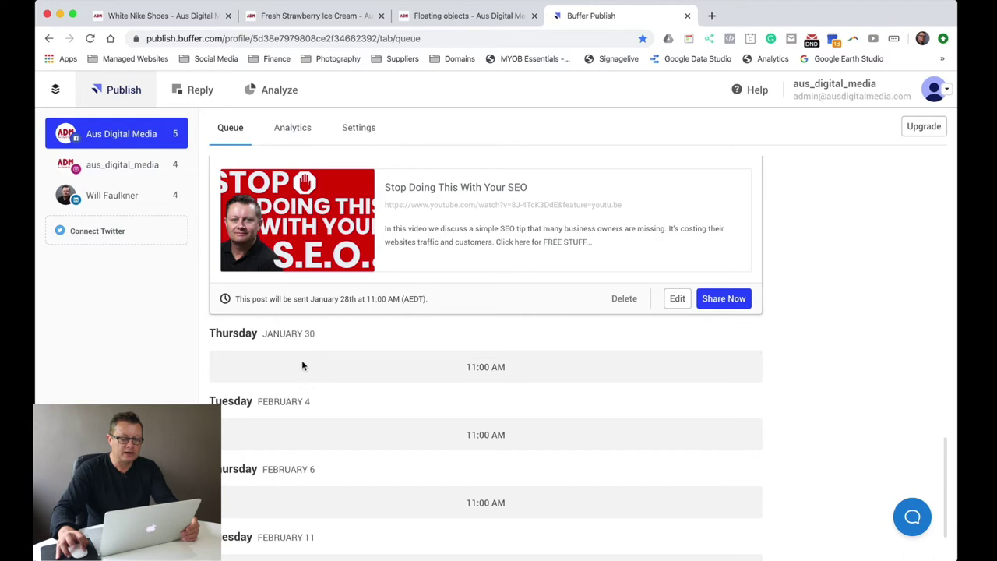
pyautogui.moveTo(249, 367)
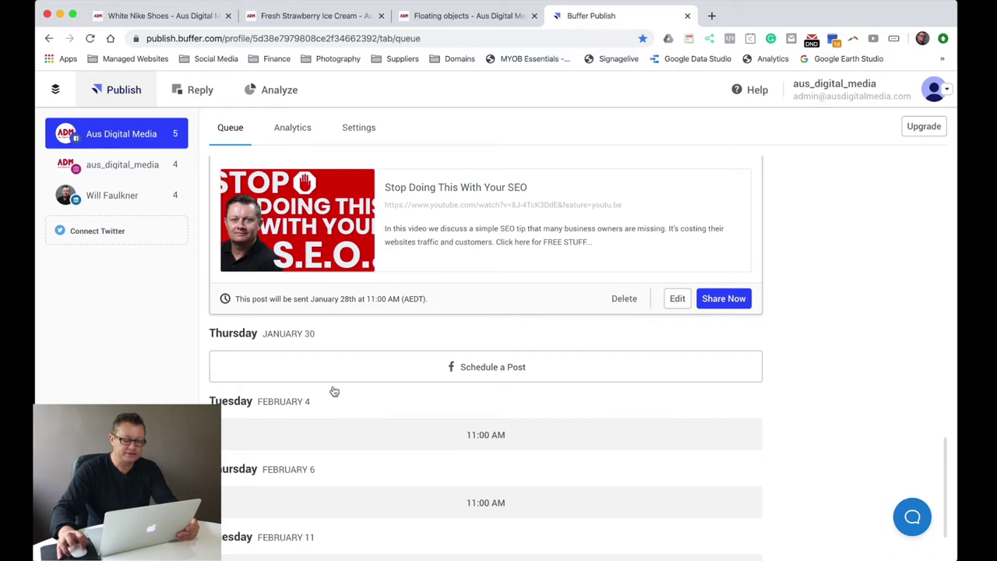
pyautogui.click(340, 432)
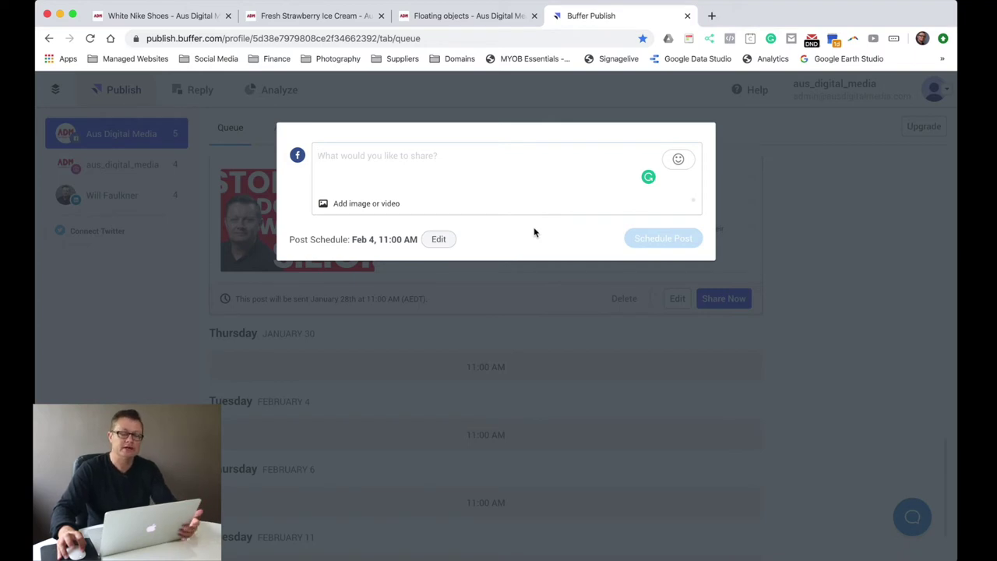
pyautogui.click(726, 176)
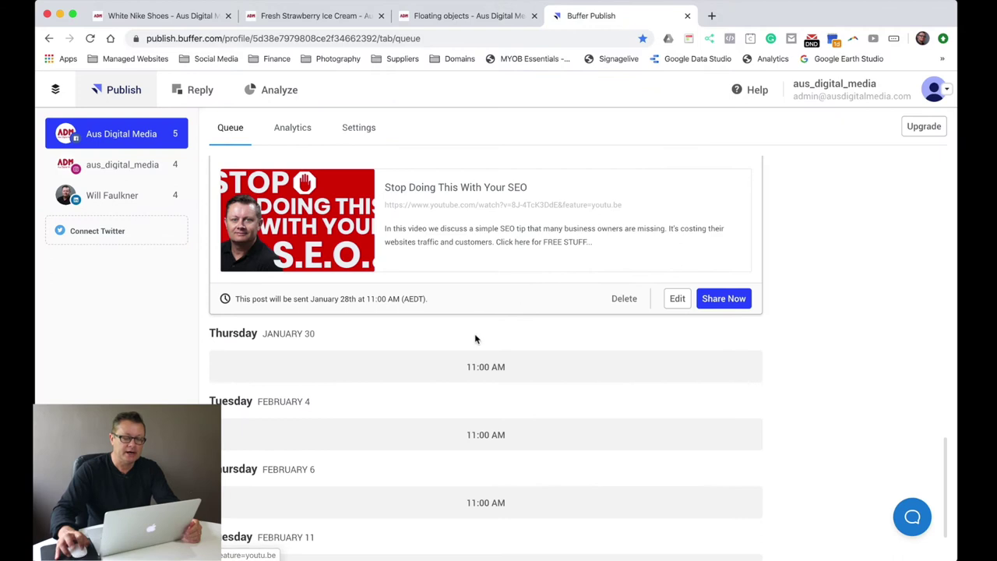
# Look at the settings of the connected Facebook, Instagram and LinkedIn accounts, finishing on the Facebook page
pyautogui.scroll(3, 477, 335)
pyautogui.scroll(15, 472, 347)
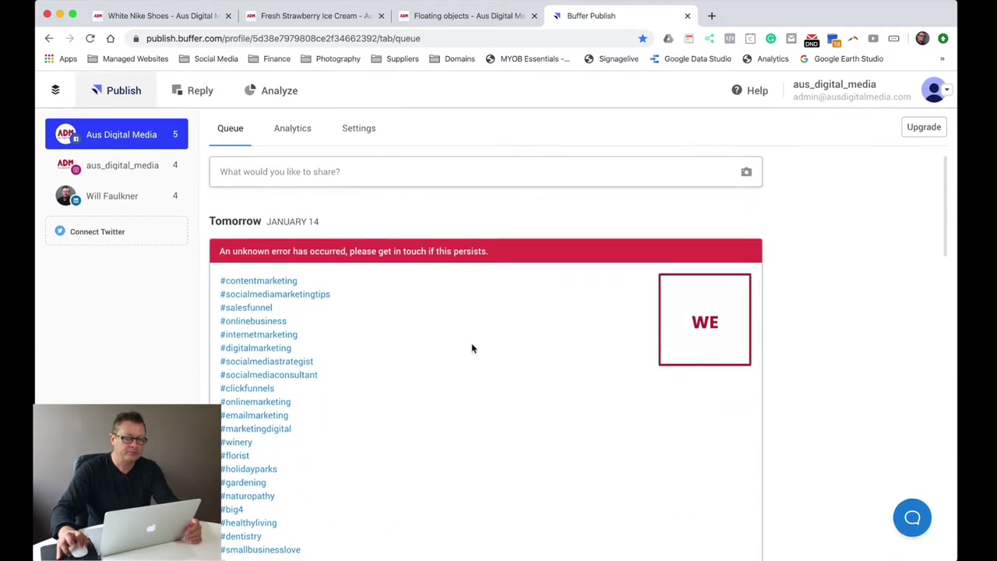
pyautogui.click(359, 127)
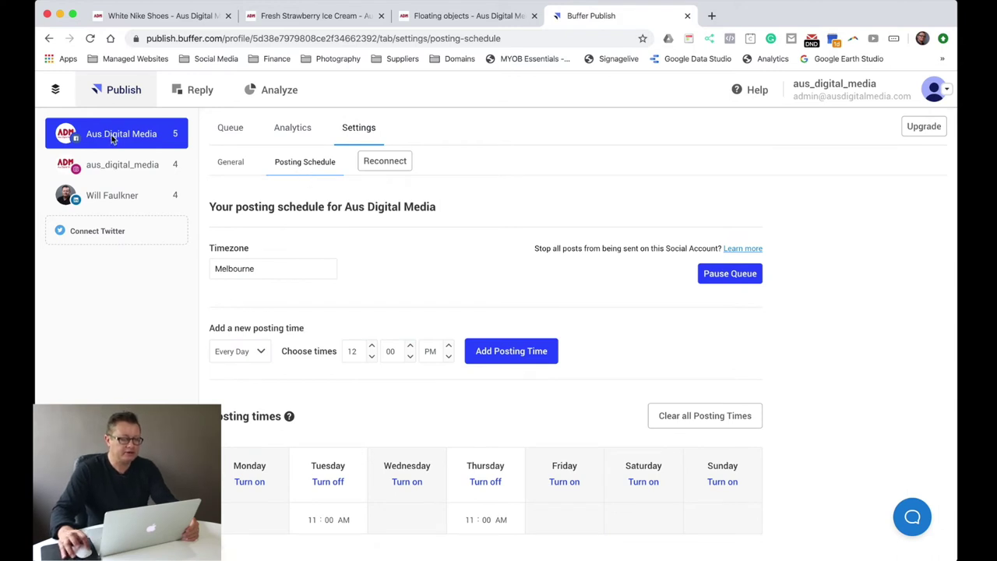
pyautogui.click(112, 166)
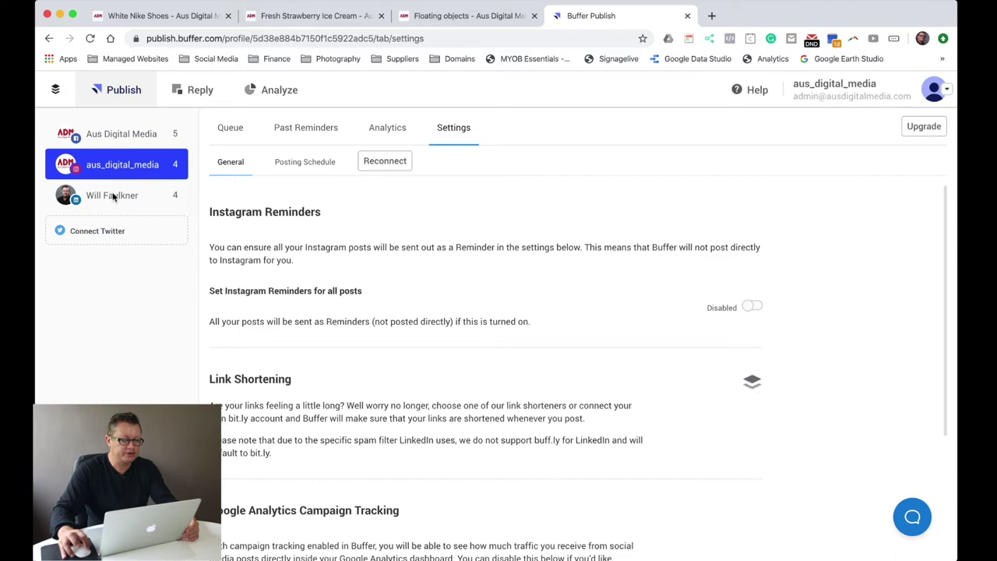
pyautogui.click(111, 195)
pyautogui.click(122, 135)
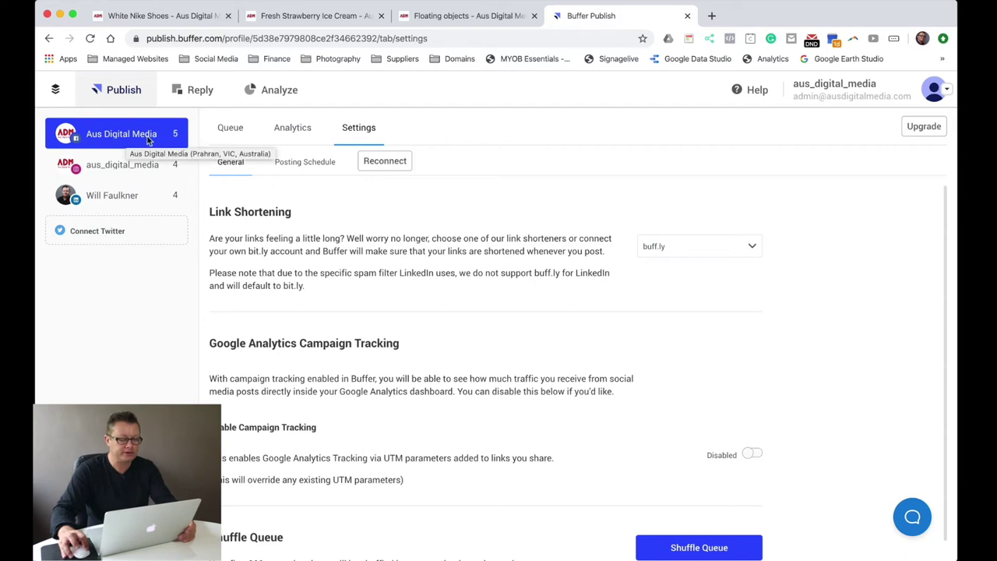
# Examine the Facebook page's posting schedule, including the timezone and the minute choices for Tuesday's posting time
pyautogui.click(299, 164)
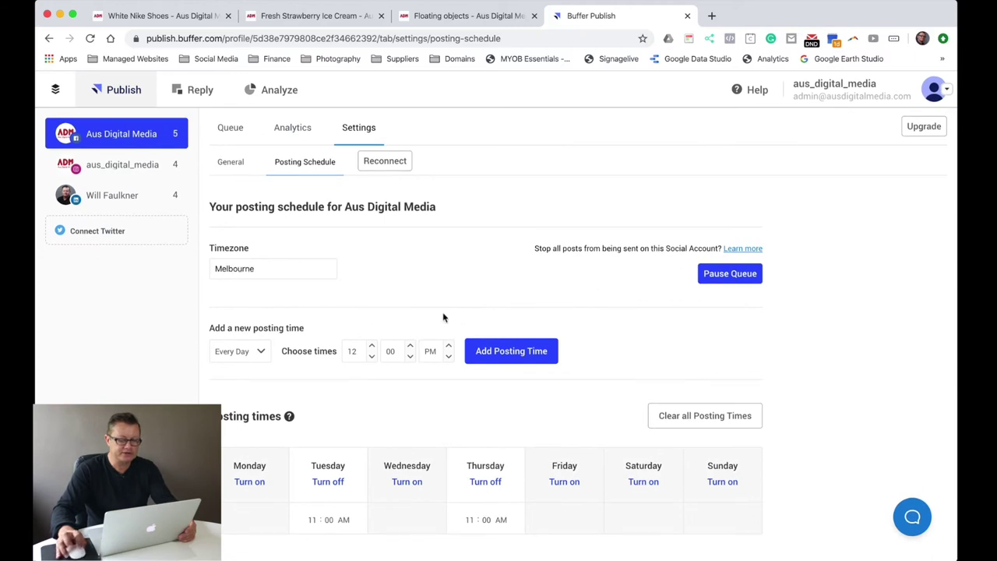
pyautogui.click(266, 262)
pyautogui.click(451, 279)
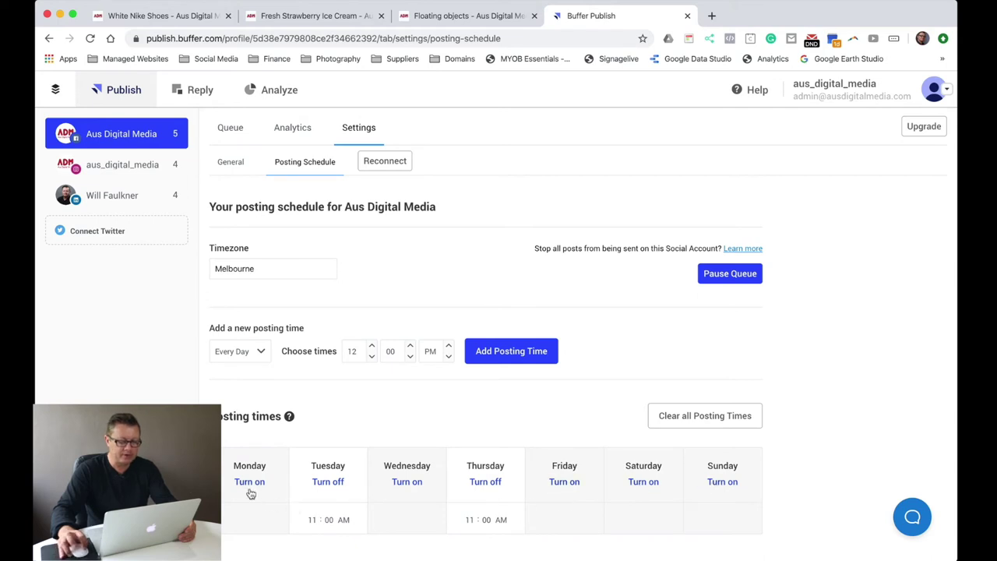
pyautogui.click(326, 522)
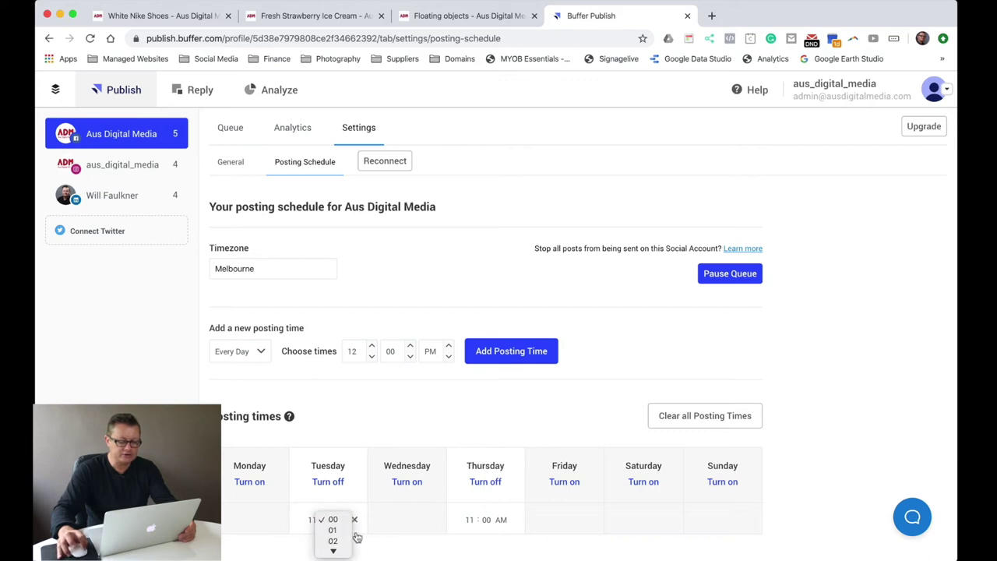
pyautogui.scroll(-10, 331, 532)
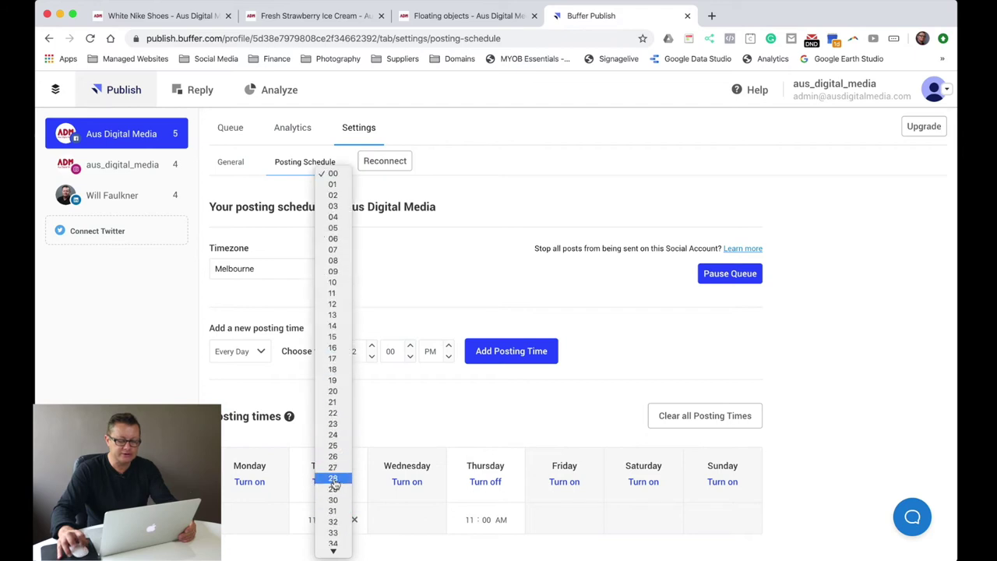
pyautogui.click(436, 418)
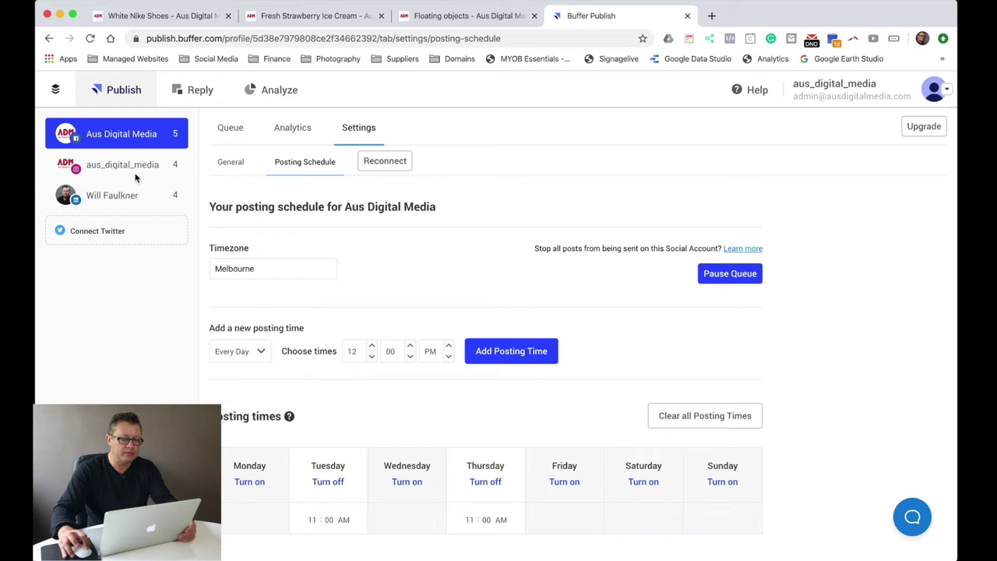
# Examine the LinkedIn profile's queue for scheduled posts and open posting slots
pyautogui.click(113, 196)
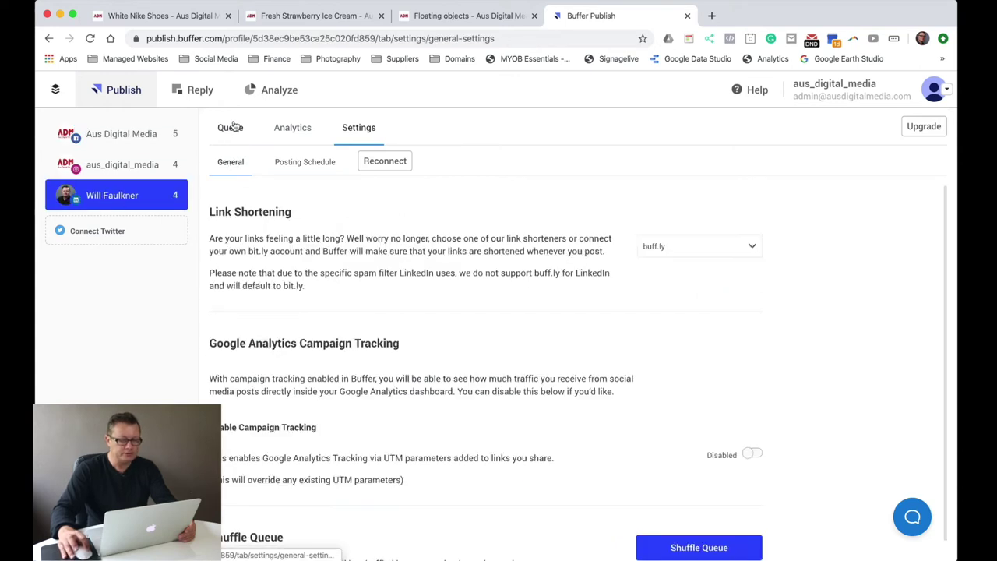
pyautogui.click(232, 127)
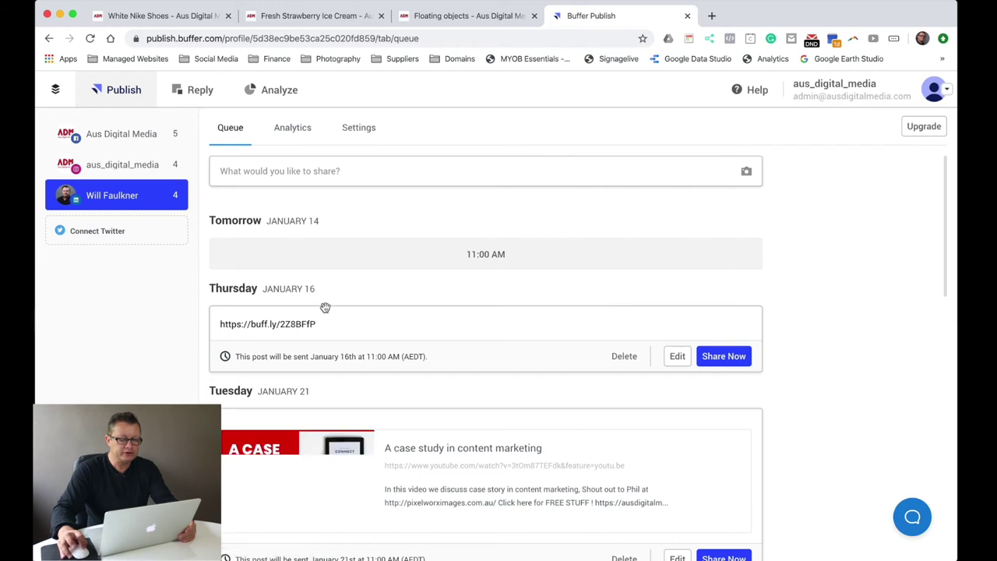
pyautogui.scroll(-10, 326, 307)
pyautogui.scroll(-8, 326, 314)
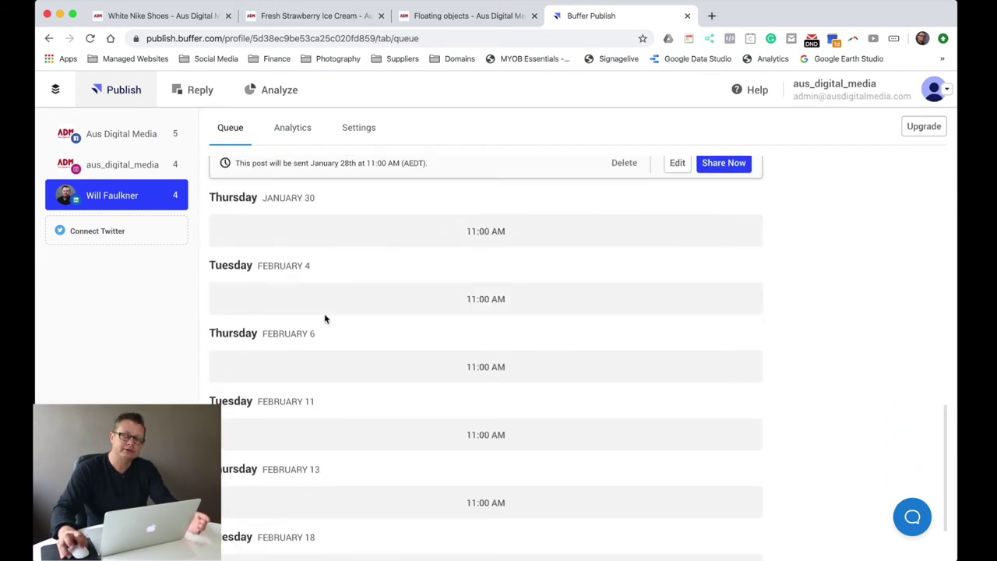
pyautogui.scroll(-2, 325, 315)
pyautogui.scroll(2, 325, 315)
pyautogui.scroll(-1, 318, 327)
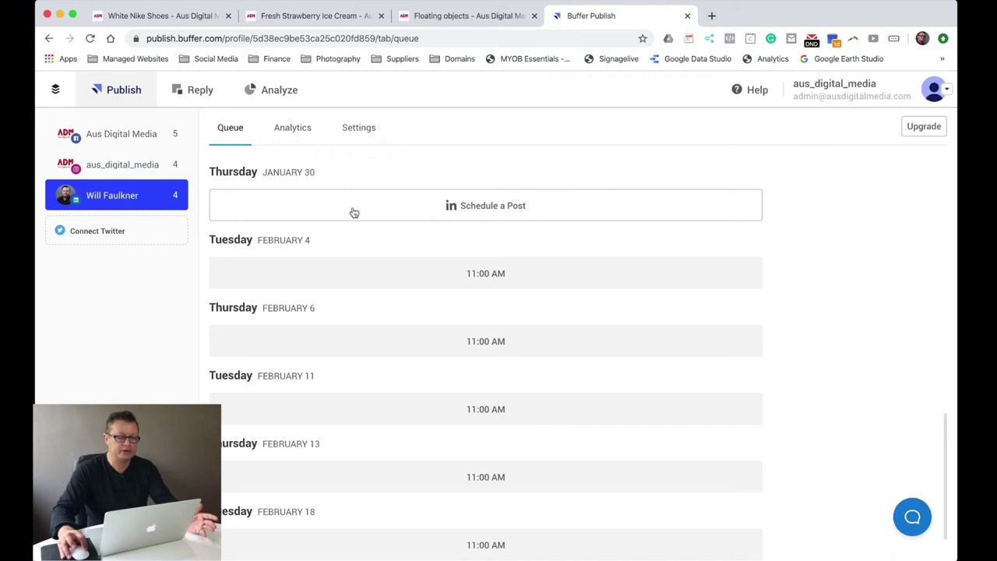
pyautogui.scroll(3, 353, 212)
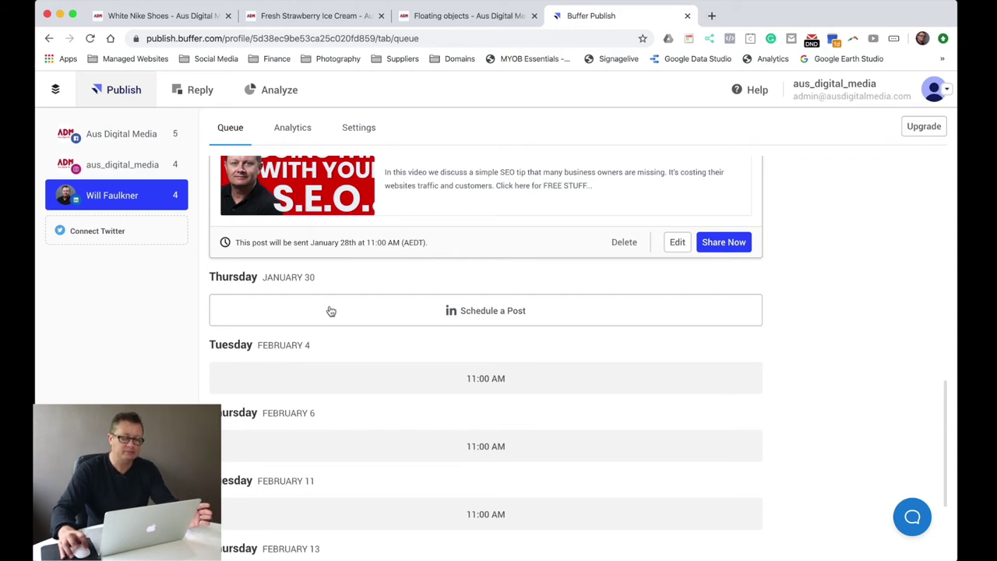
# Start a Facebook post for Aus Digital Media in the January 30, 11:00 AM slot and attach CoffeeCup.png from the Desktop
pyautogui.click(123, 165)
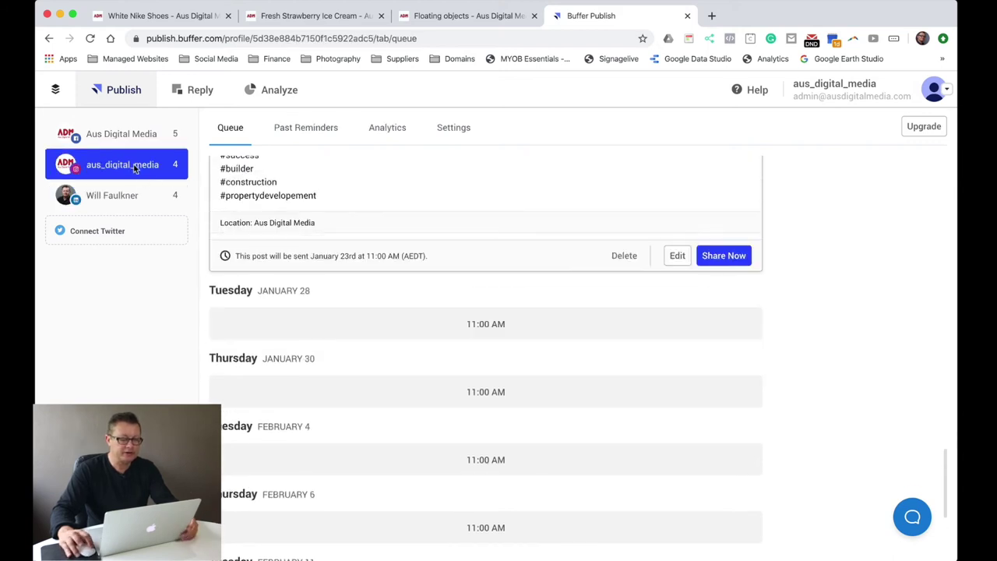
pyautogui.click(116, 134)
pyautogui.scroll(-10, 330, 307)
pyautogui.scroll(-7, 330, 309)
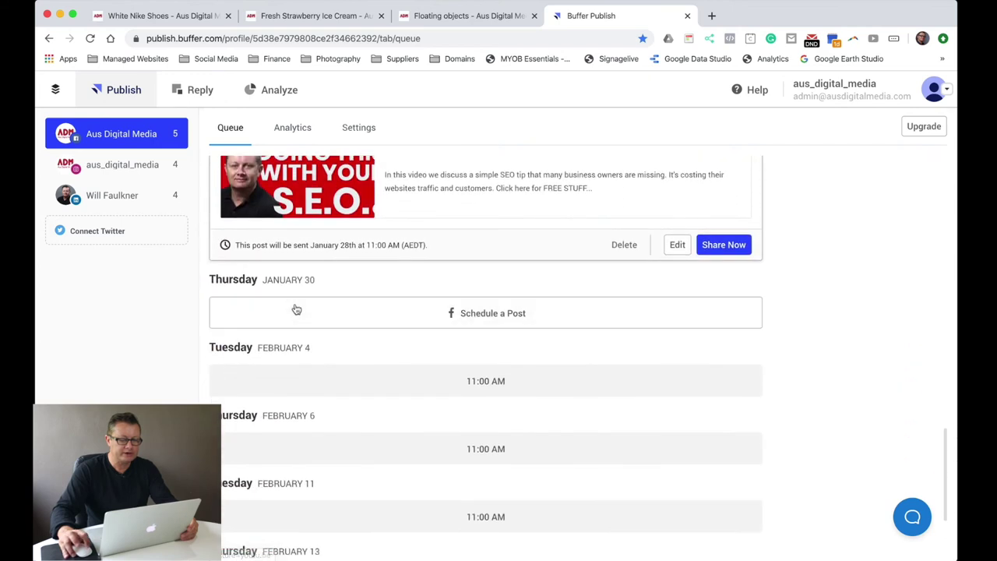
pyautogui.click(377, 315)
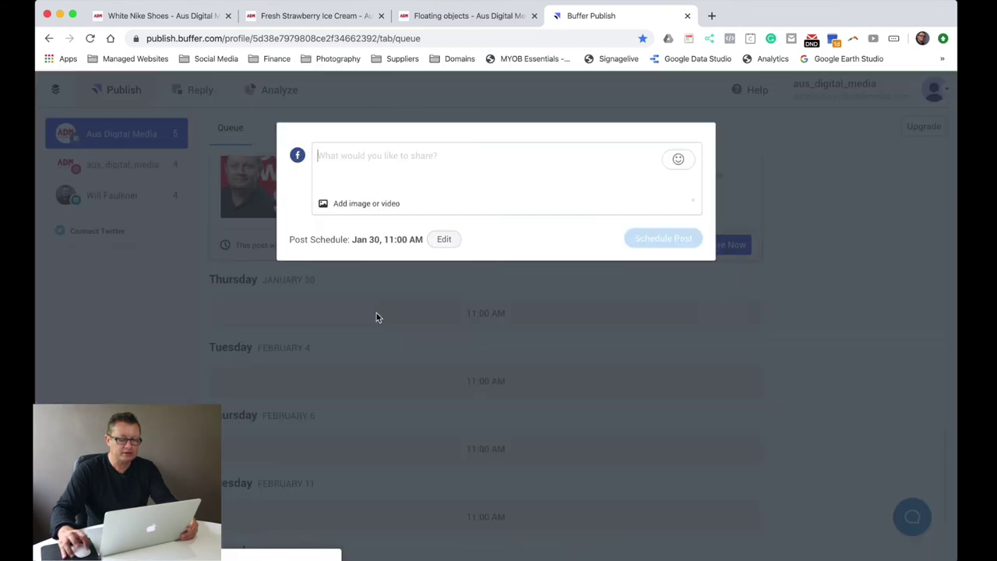
pyautogui.click(368, 204)
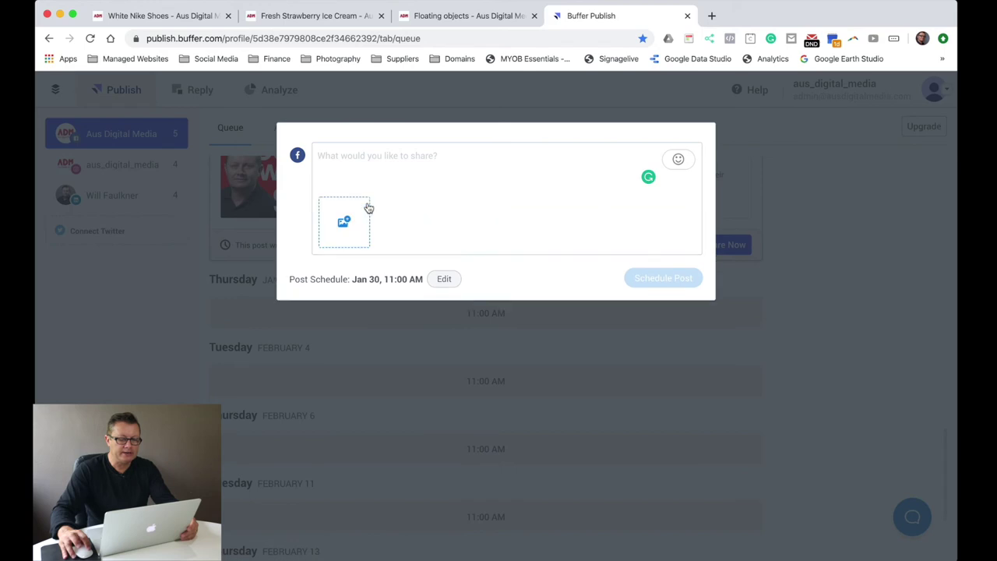
pyautogui.click(353, 216)
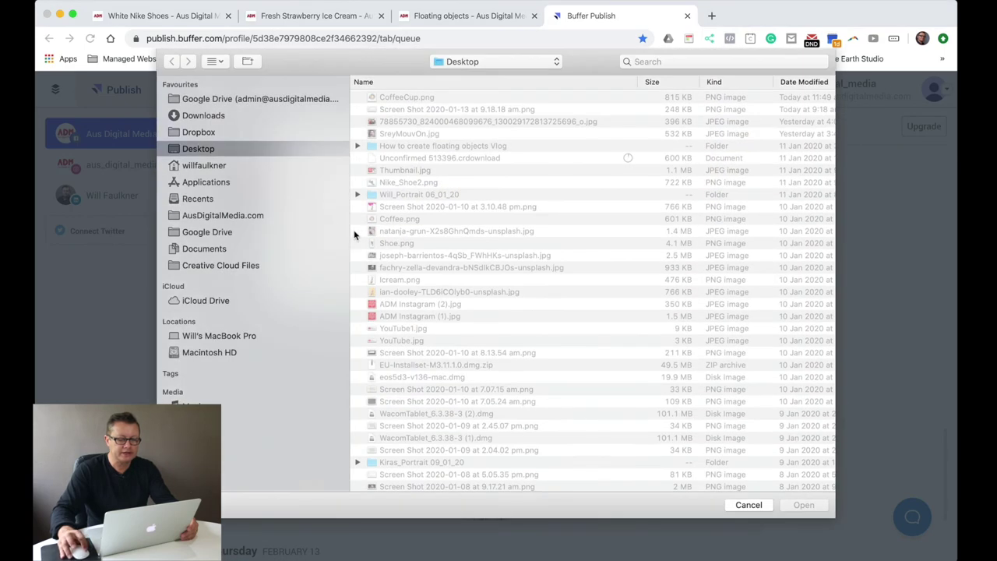
pyautogui.doubleClick(399, 97)
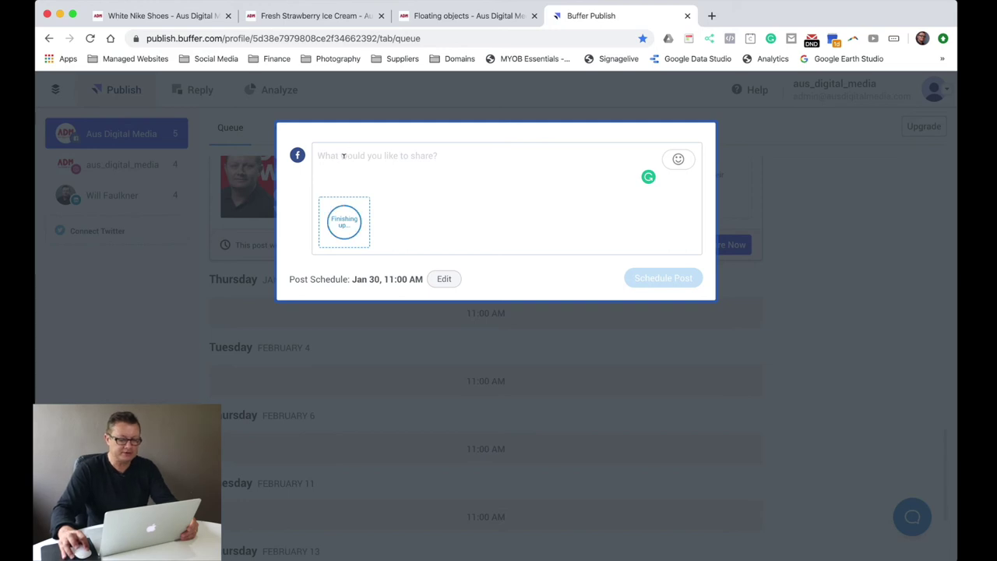
# Enter the sample text "rhbwerhbfwelrbf" in the Facebook post and close the draft without scheduling it
pyautogui.click(344, 158)
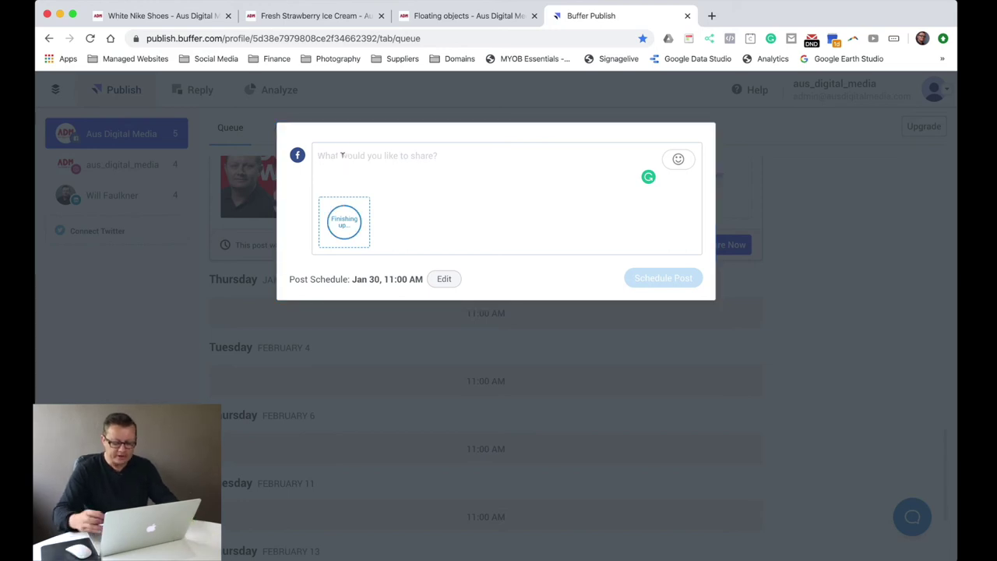
pyautogui.write('rhbwerhbfwelrbf')
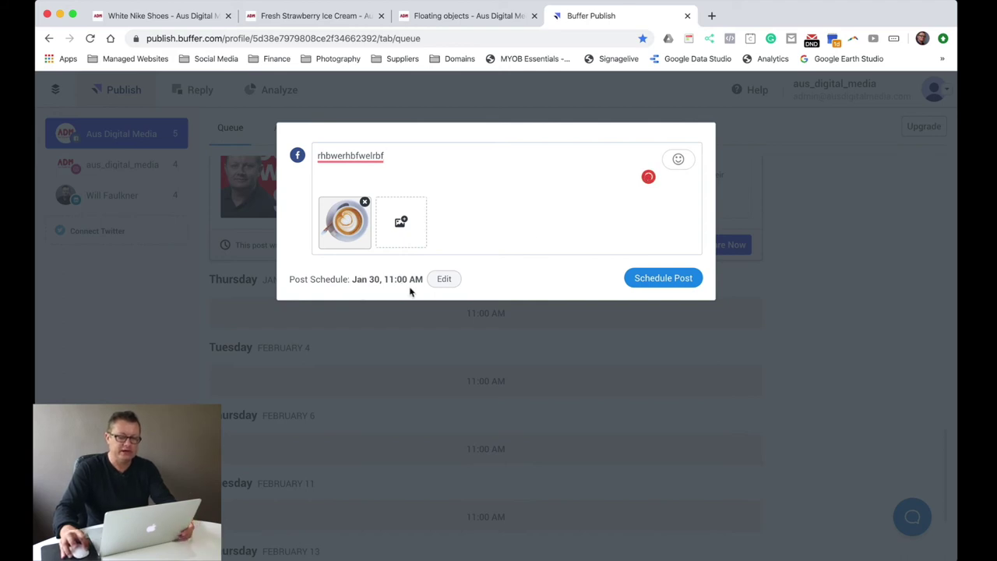
pyautogui.click(557, 320)
# Review the aus_digital_media Instagram queue down to the post scheduled for January 16
pyautogui.click(143, 168)
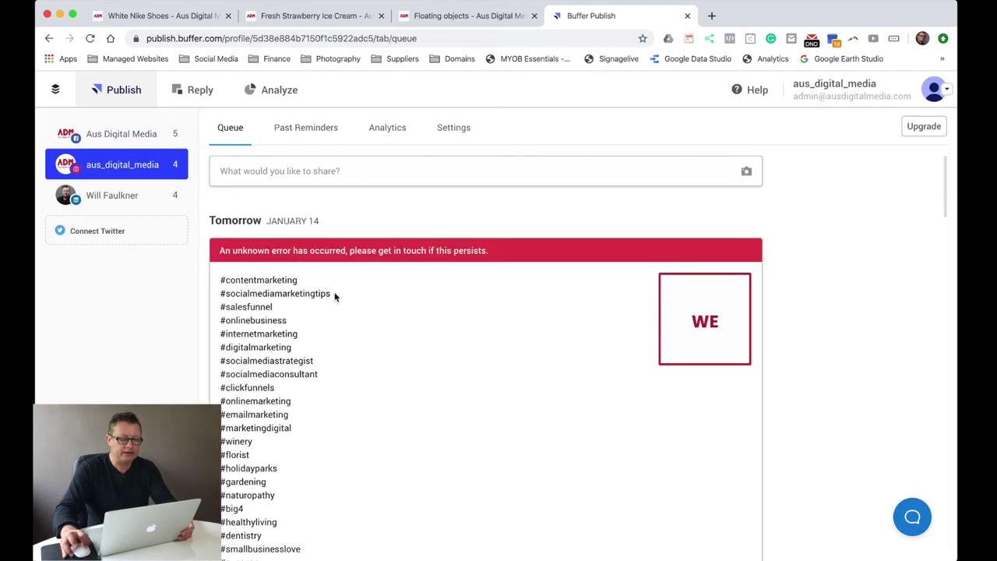
pyautogui.scroll(-10, 335, 291)
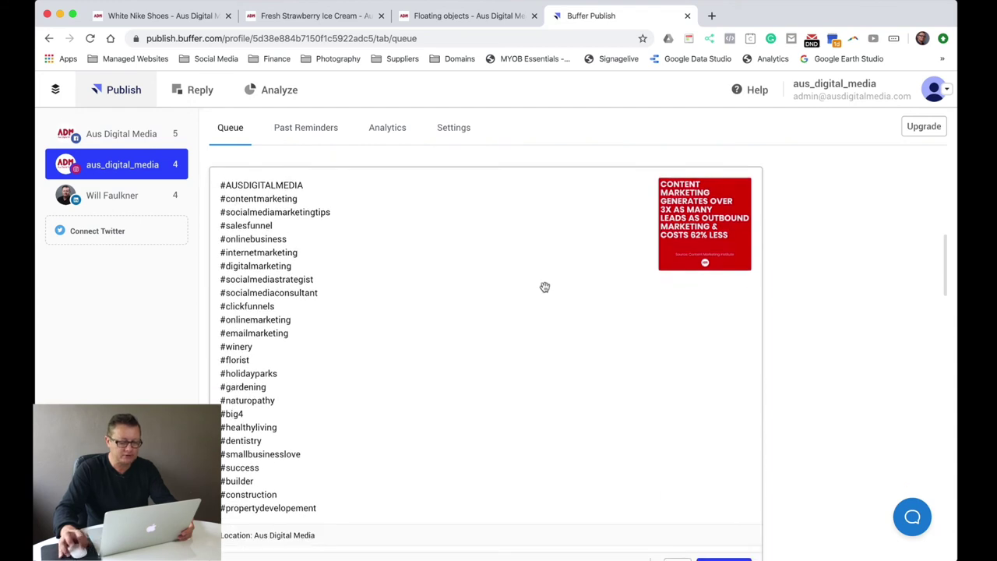
pyautogui.scroll(-3, 545, 288)
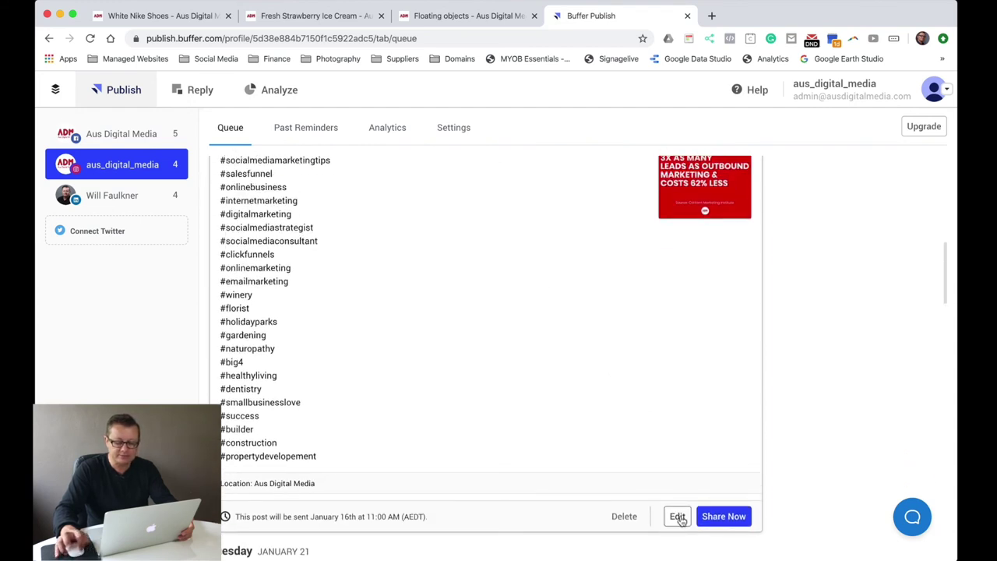
pyautogui.scroll(1, 632, 382)
pyautogui.scroll(-3, 632, 383)
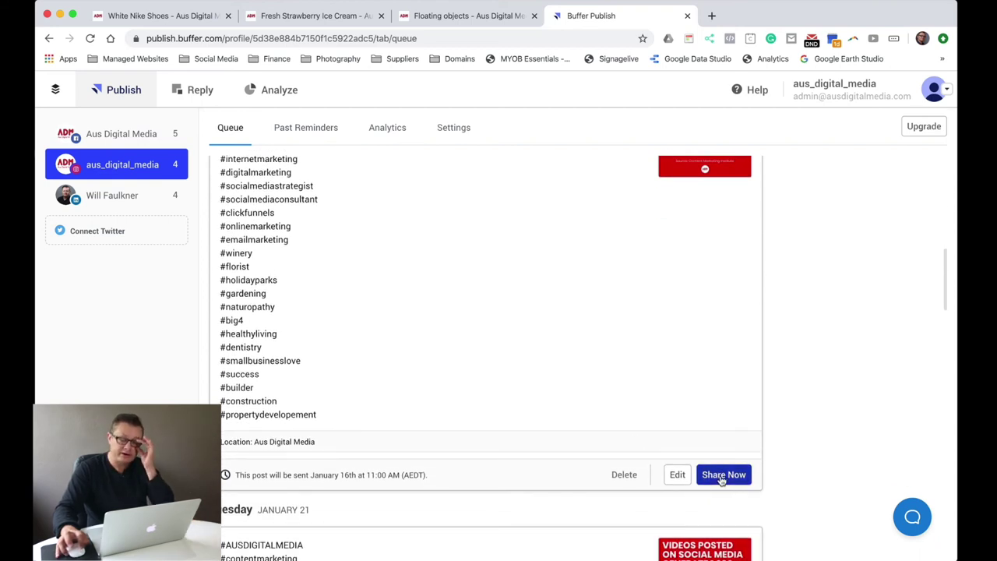
# Return to the LinkedIn profile's queue and look through its posts and the open slots in February
pyautogui.click(110, 199)
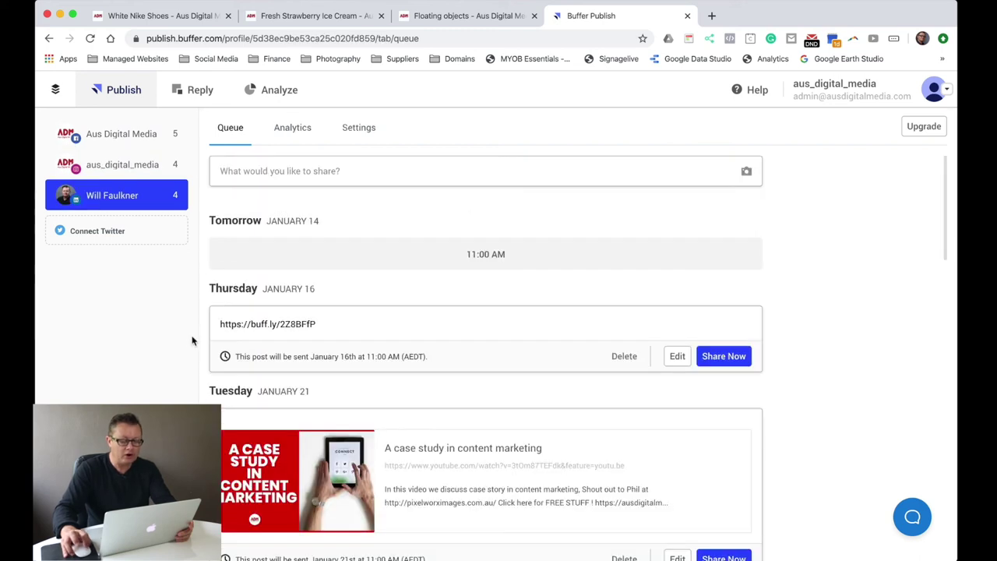
pyautogui.scroll(-10, 365, 400)
pyautogui.scroll(-5, 364, 399)
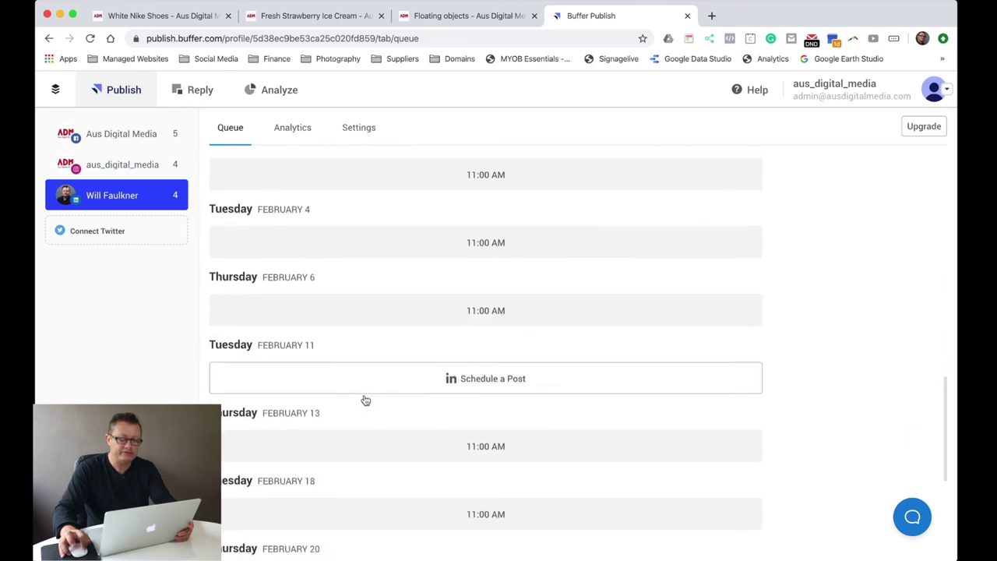
pyautogui.scroll(-5, 365, 400)
pyautogui.scroll(20, 364, 400)
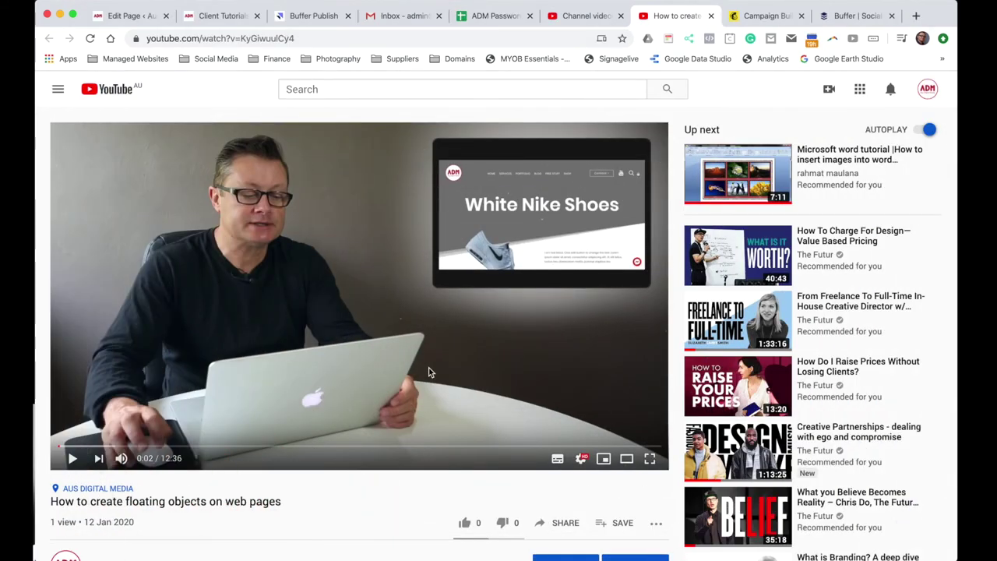
# On YouTube, open the sharing options for "How to create floating objects on web pages" and copy the video's short link
pyautogui.scroll(-3, 428, 371)
pyautogui.click(565, 400)
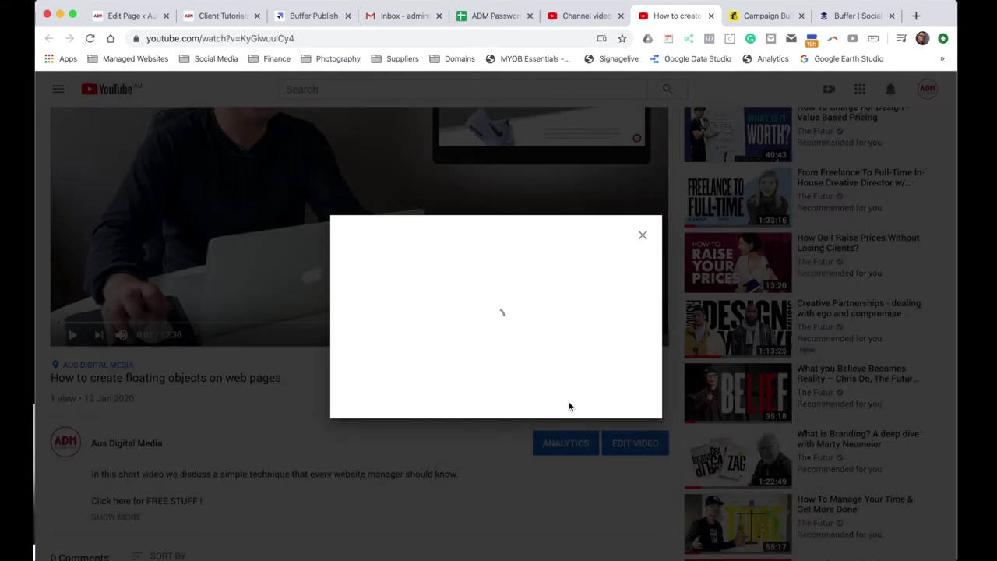
pyautogui.click(501, 340)
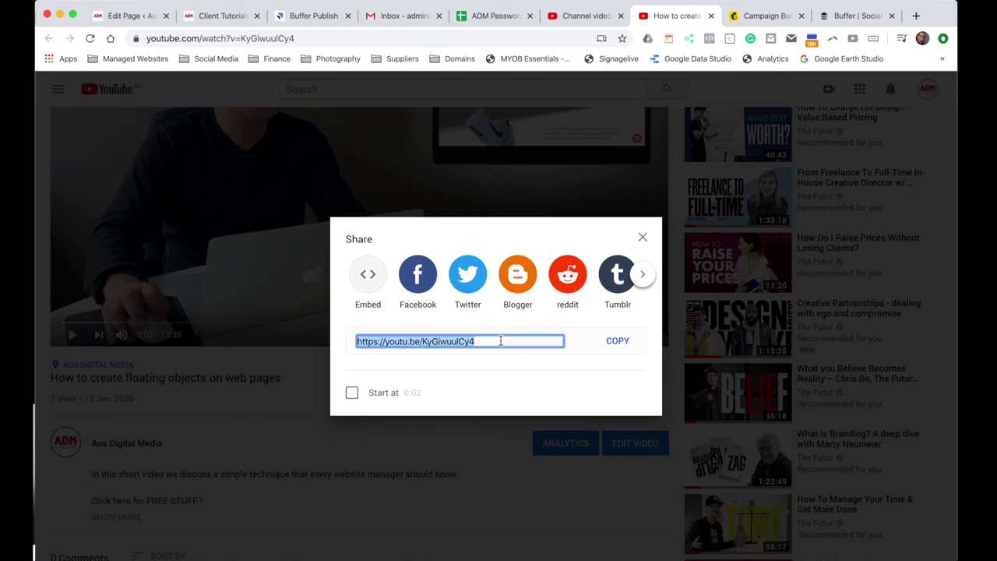
pyautogui.click(618, 342)
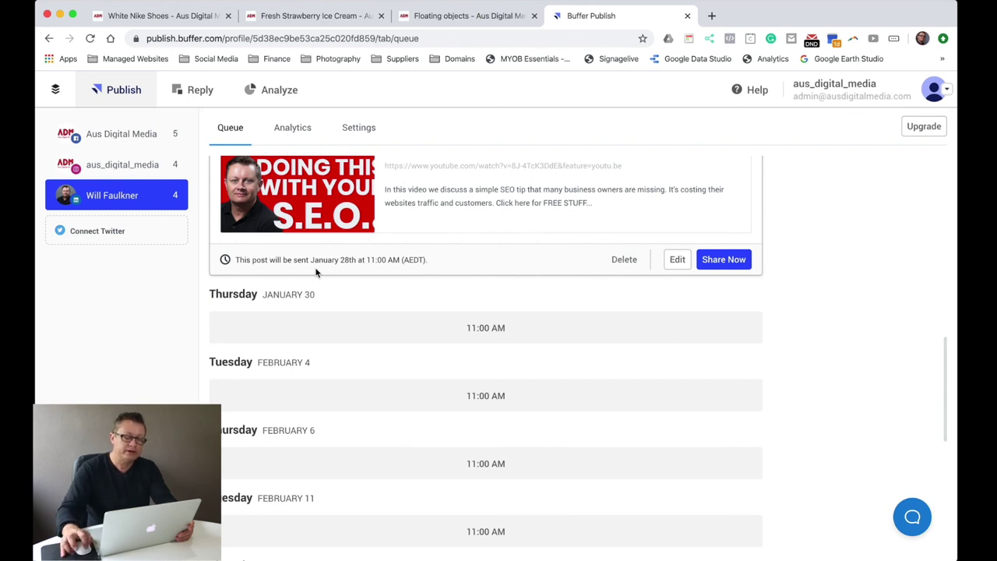
# In Buffer's LinkedIn queue, examine the "Stop Doing This With Your SEO" post scheduled for January 28 and the slots from January 30 into February
pyautogui.scroll(2, 385, 312)
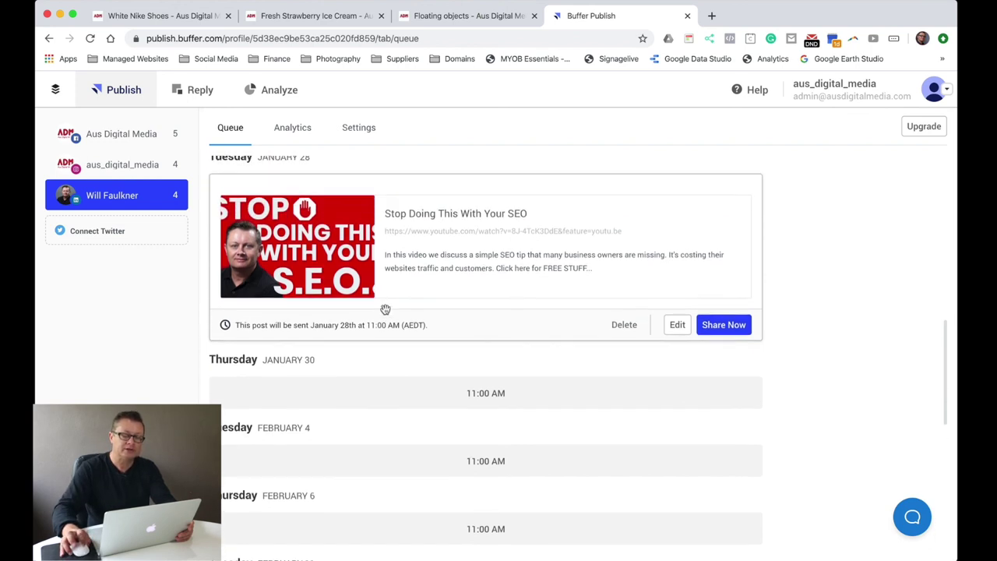
pyautogui.scroll(-2, 385, 314)
pyautogui.scroll(2, 385, 314)
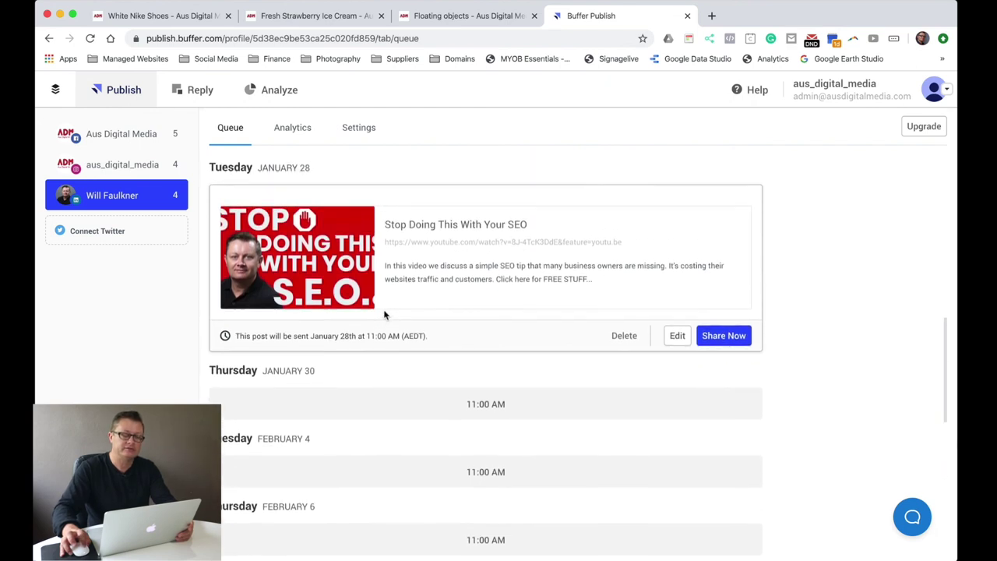
pyautogui.scroll(-1, 385, 315)
pyautogui.scroll(-2, 384, 315)
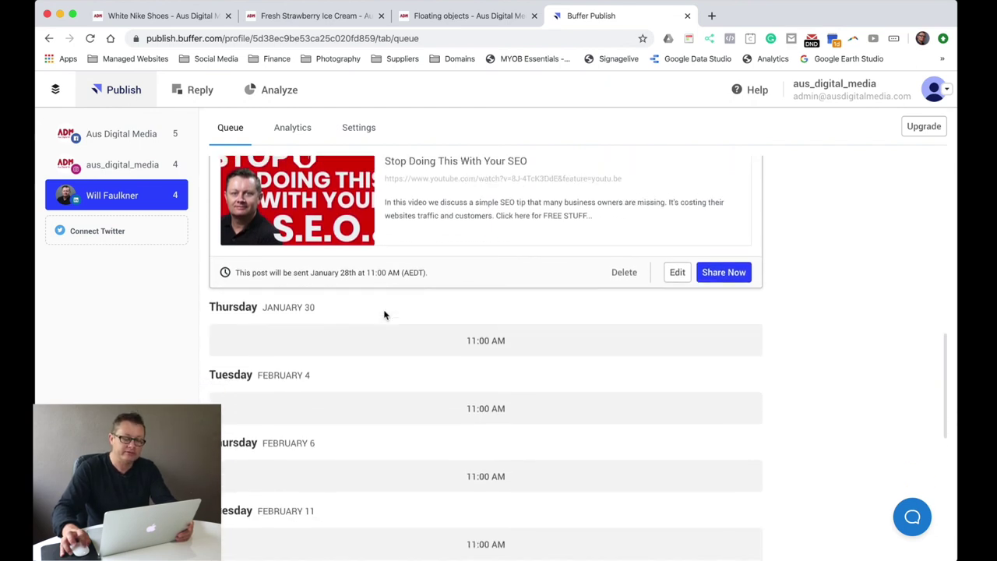
pyautogui.scroll(2, 384, 314)
pyautogui.scroll(-1, 384, 315)
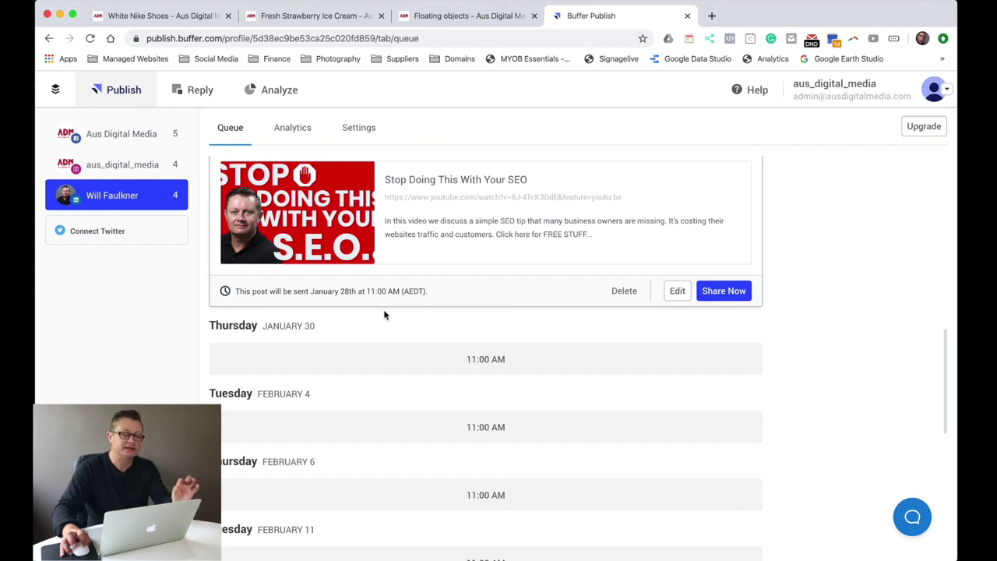
pyautogui.scroll(-1, 384, 315)
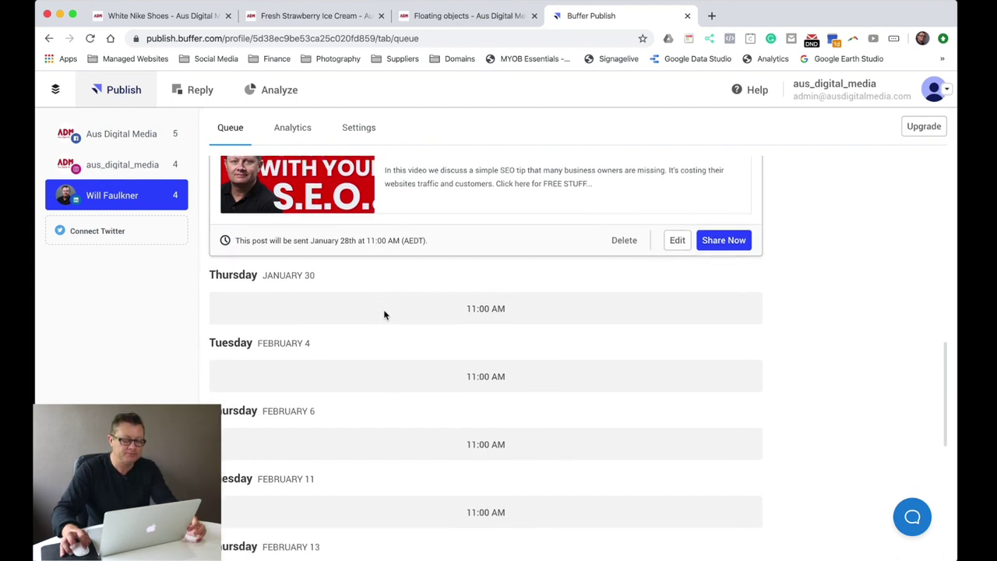
pyautogui.scroll(-2, 384, 314)
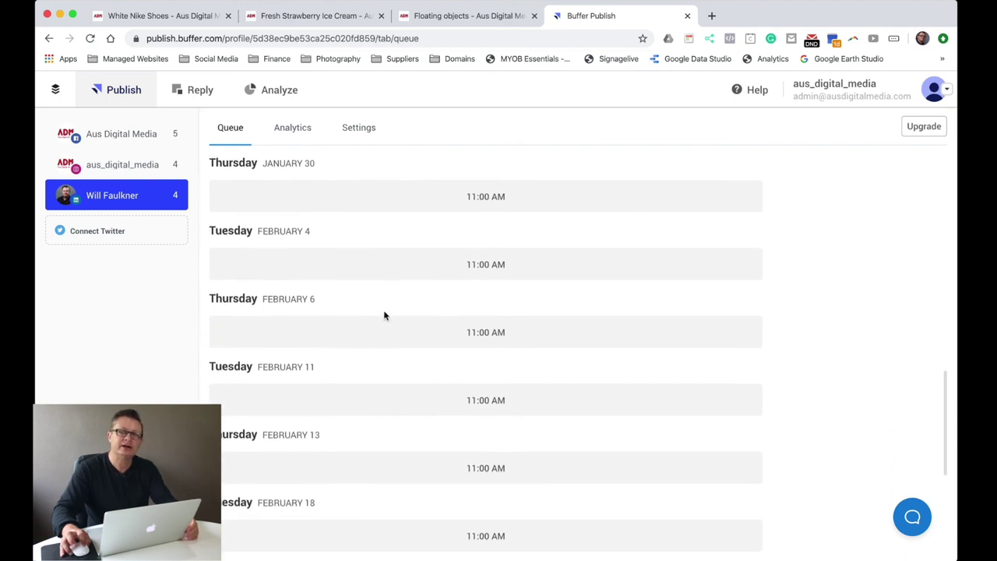